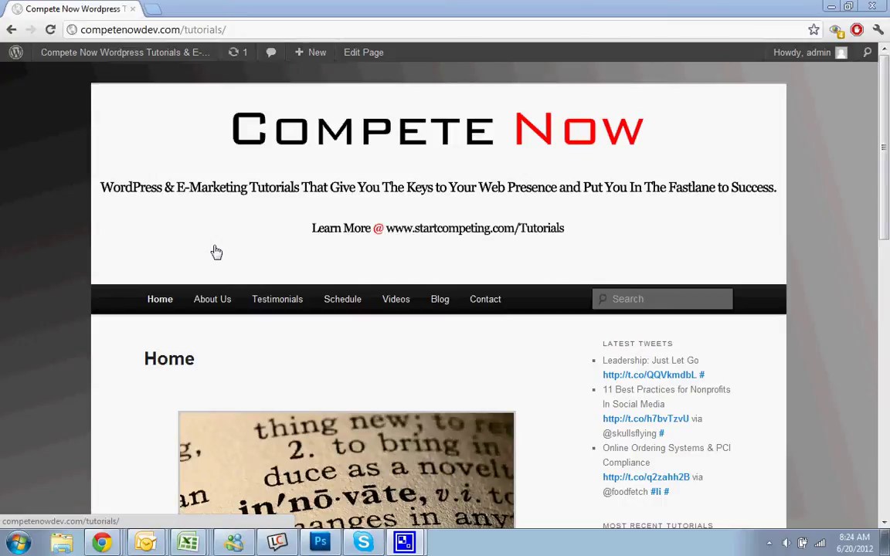
From the Dashboard, search Plugins > Add New for 'Constant Contact API'
mouse_move(126, 63)
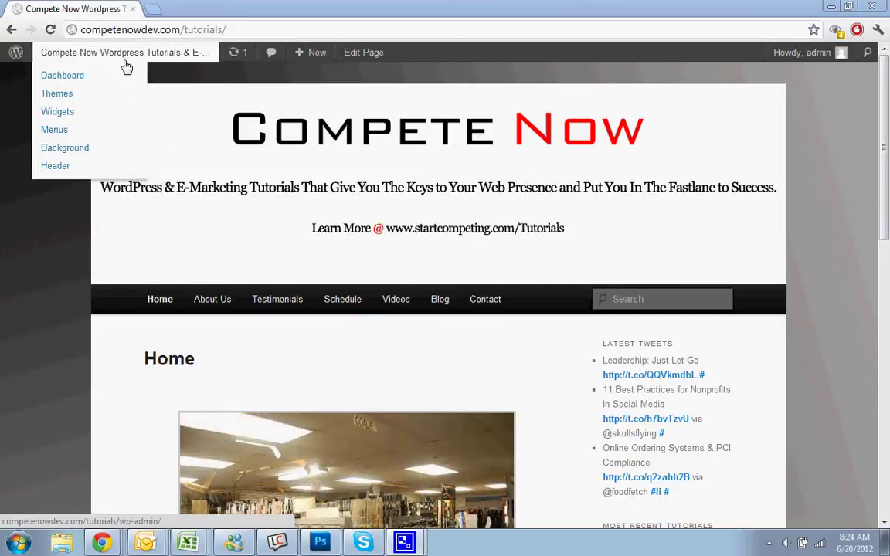
click(79, 73)
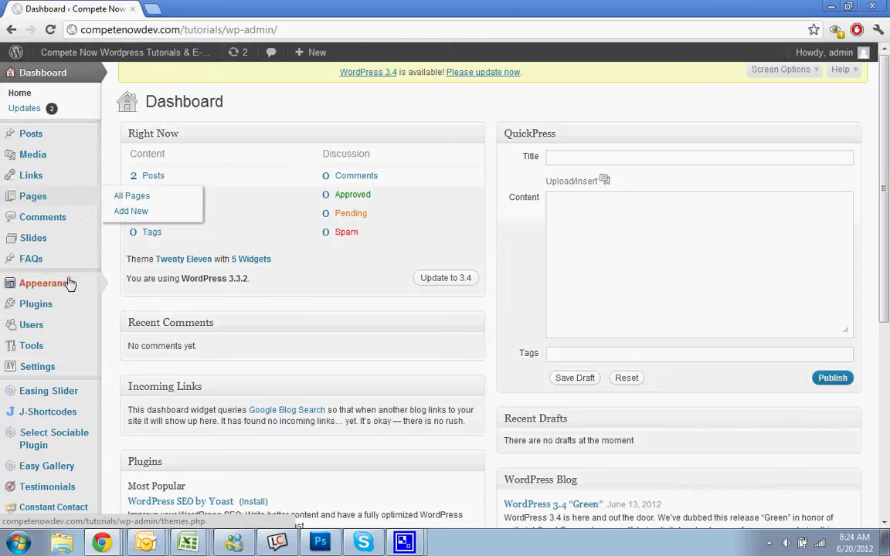
click(128, 319)
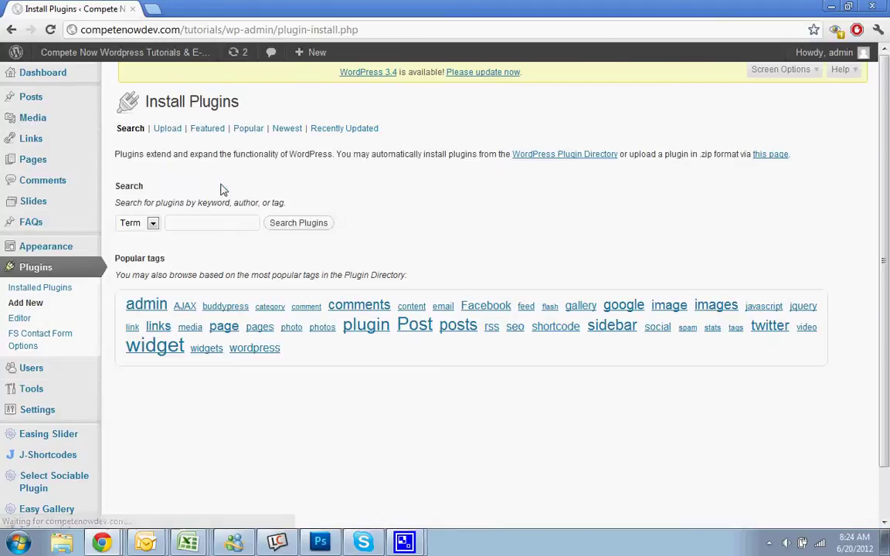
click(181, 220)
text(Con)
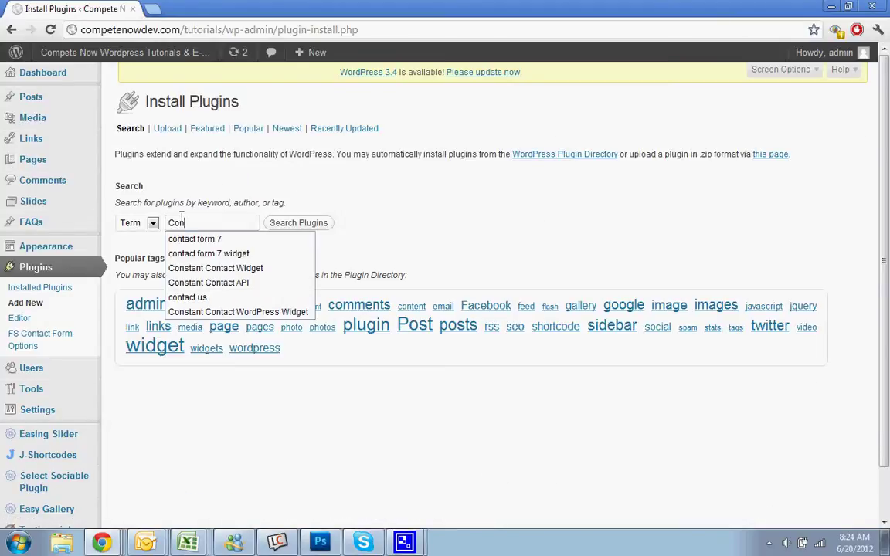
key(Down)
key(Down)
key(Down)
key(Return)
key(Return)
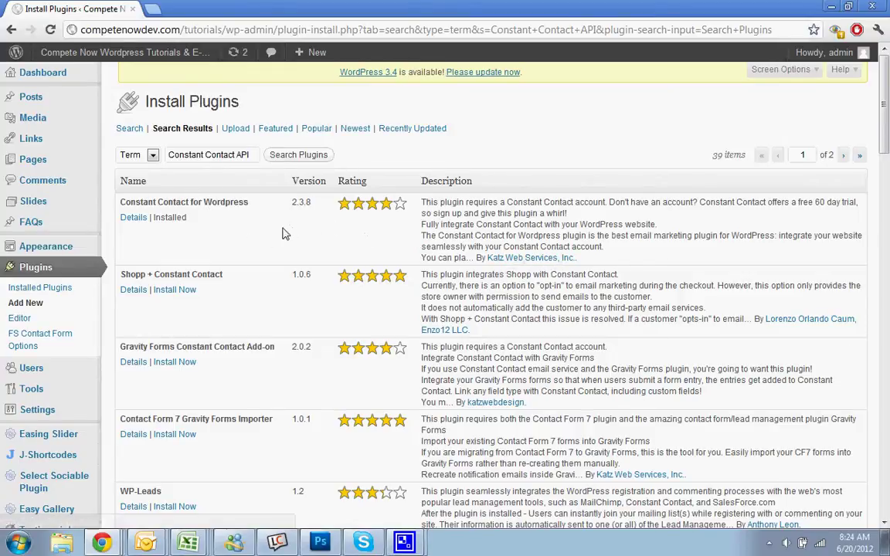
Confirm Constant Contact for Wordpress 2.3.8 is marked Installed in the results
double_click(171, 217)
click(174, 216)
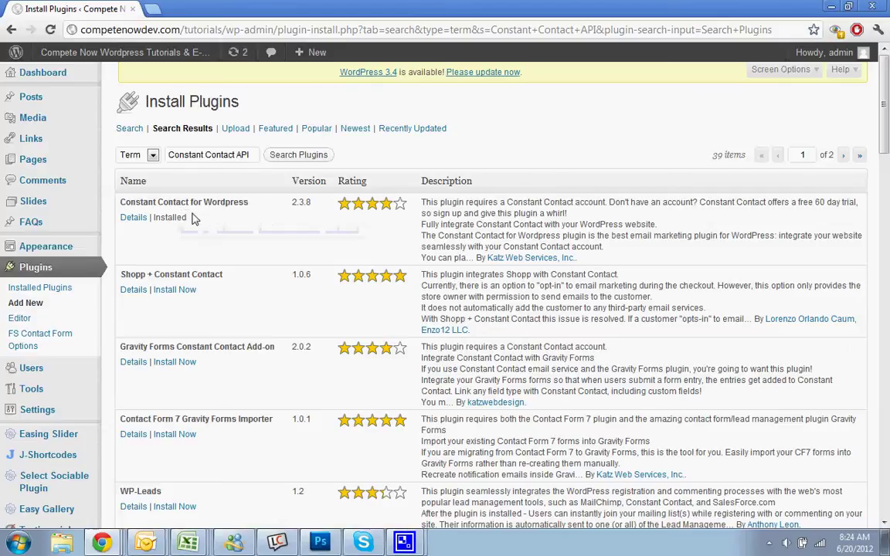
scroll(204, 212, down, 2)
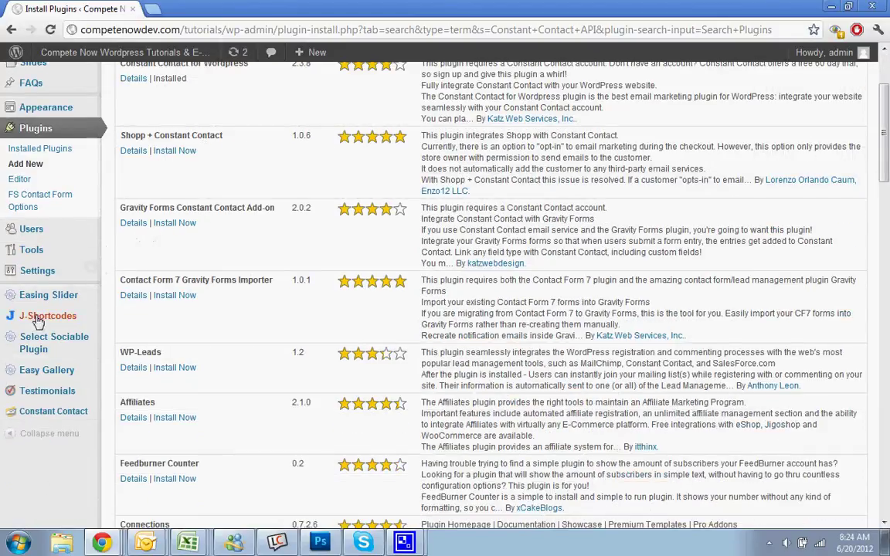
Enter the Constant Contact account username and password in the plugin settings and save them
mouse_move(25, 332)
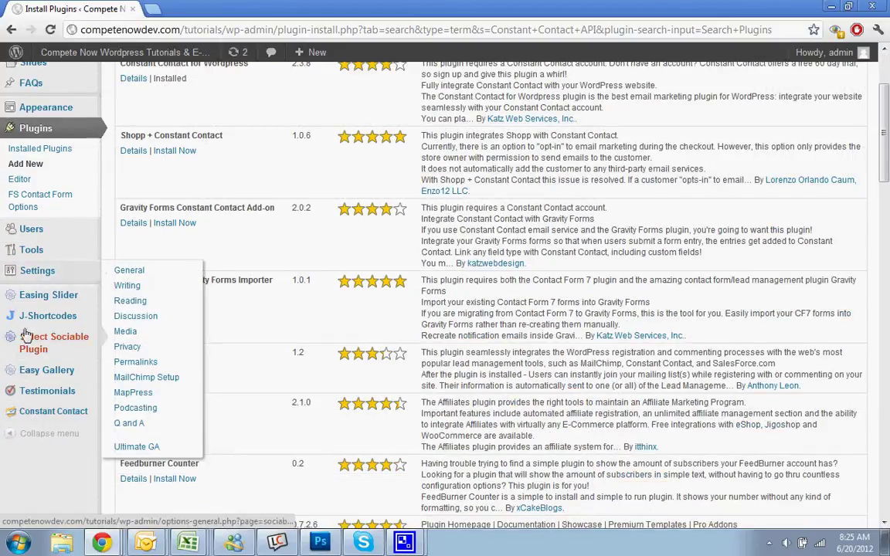
click(40, 414)
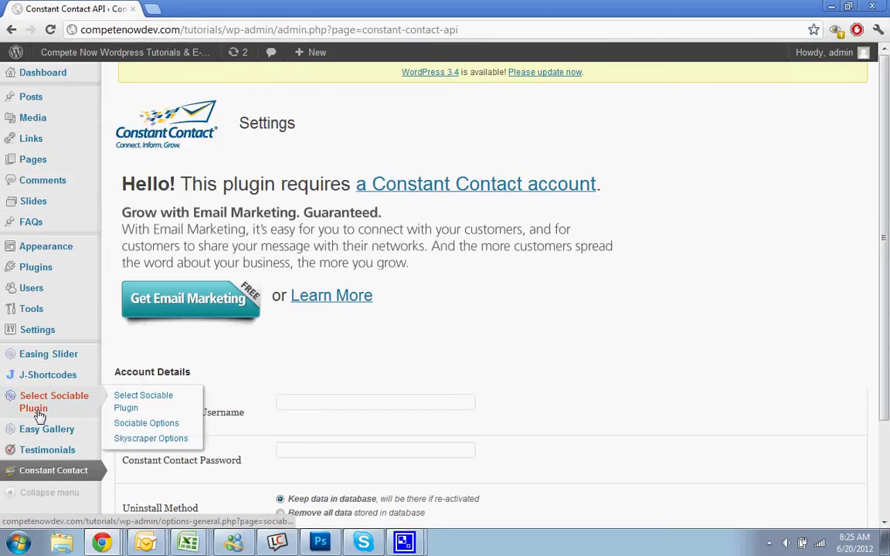
scroll(350, 350, down, 1)
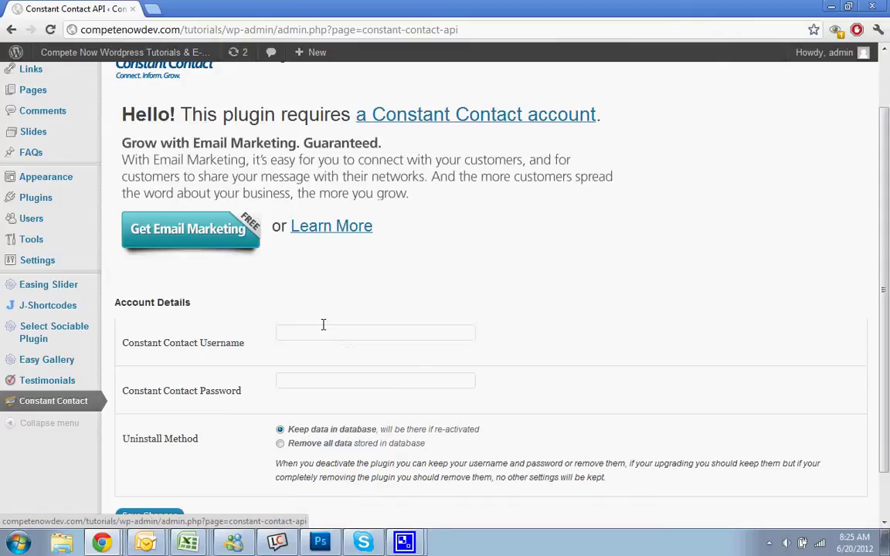
click(320, 325)
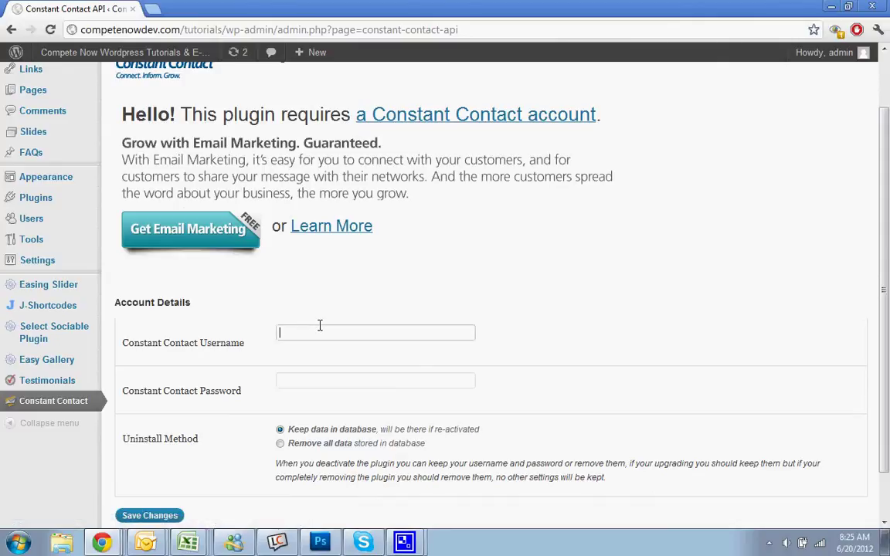
text(lisamf55)
click(306, 378)
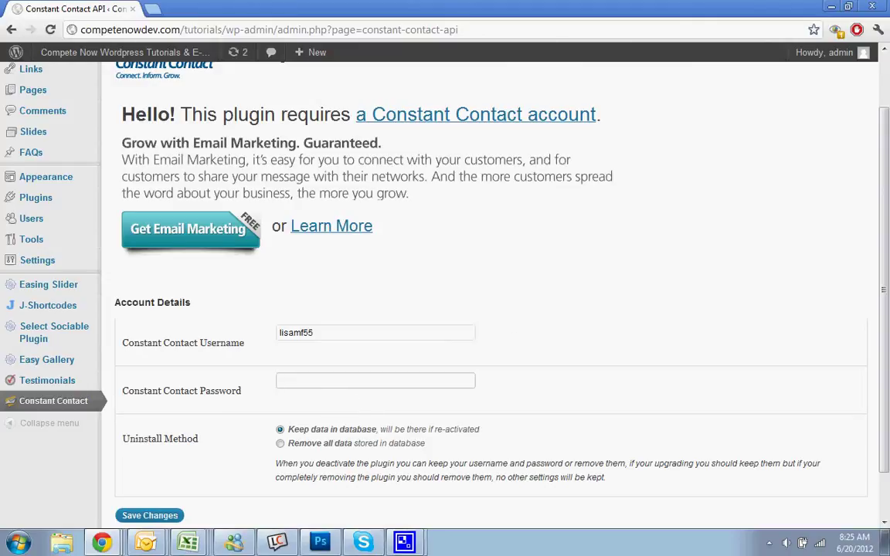
key(Return)
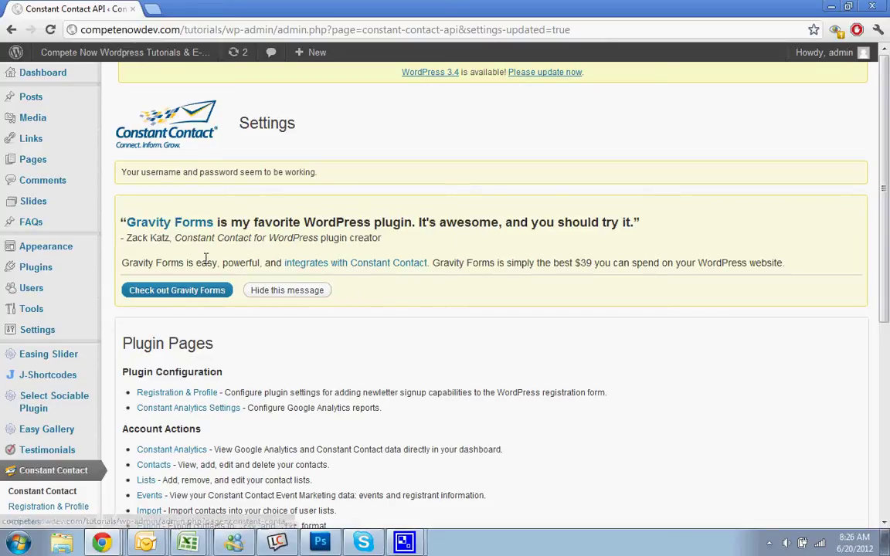
Dismiss the Gravity Forms notice with 'Hide this message' and review the settings page
drag(234, 219, 485, 224)
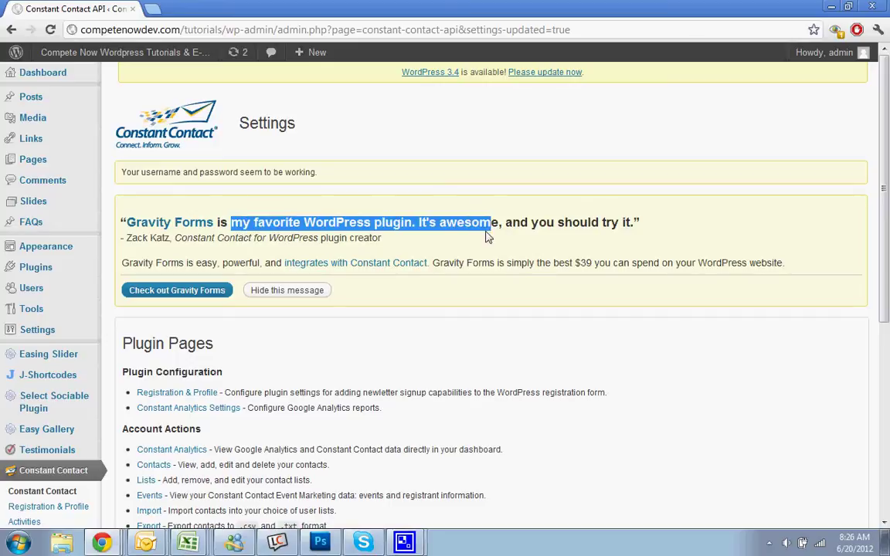
click(464, 246)
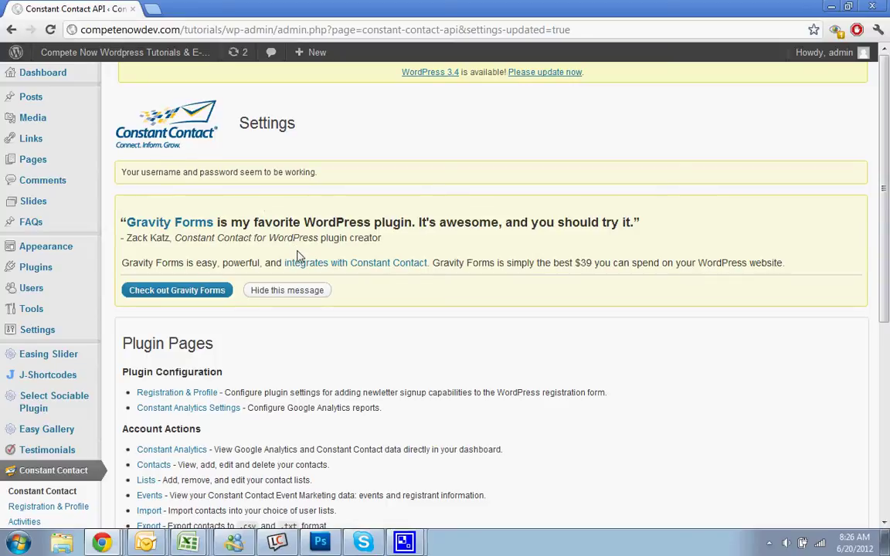
click(268, 297)
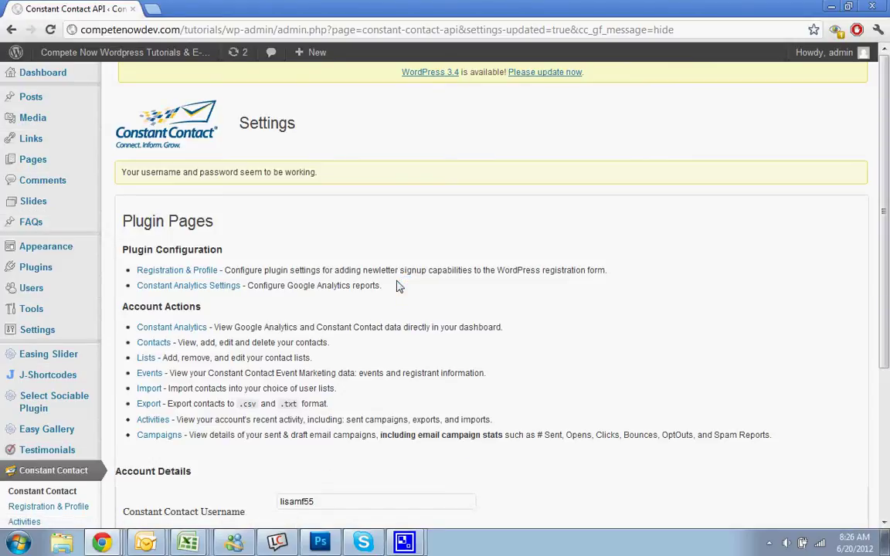
scroll(397, 286, down, 4)
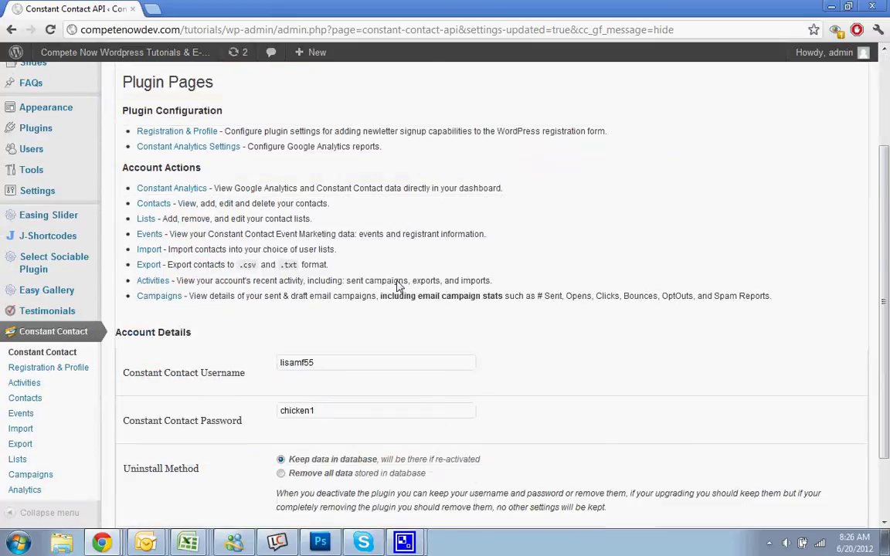
scroll(397, 285, up, 4)
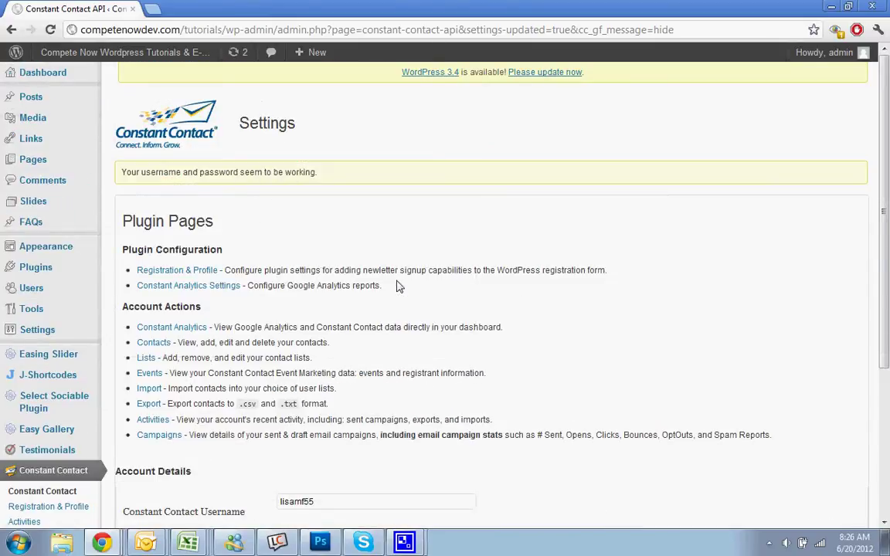
On Appearance > Widgets, add the Constant Contact Signup widget to the top of Main Sidebar
mouse_move(85, 256)
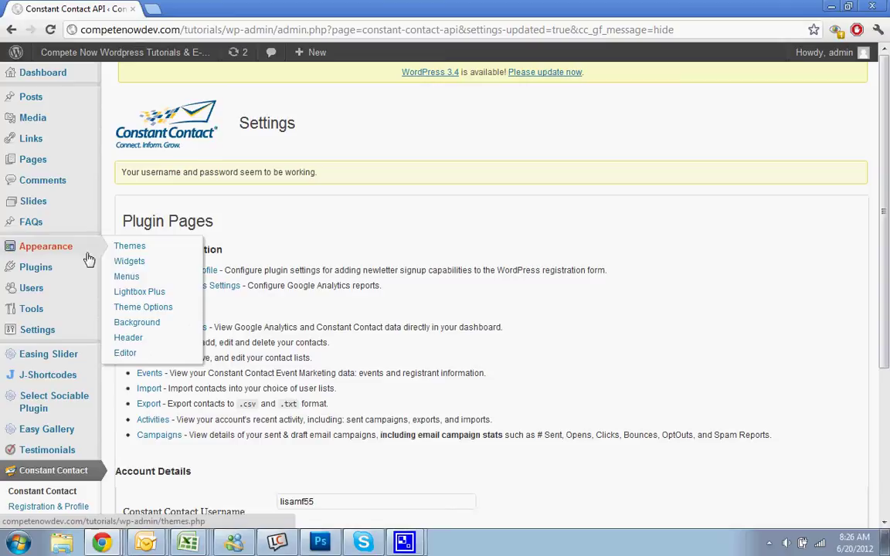
click(121, 261)
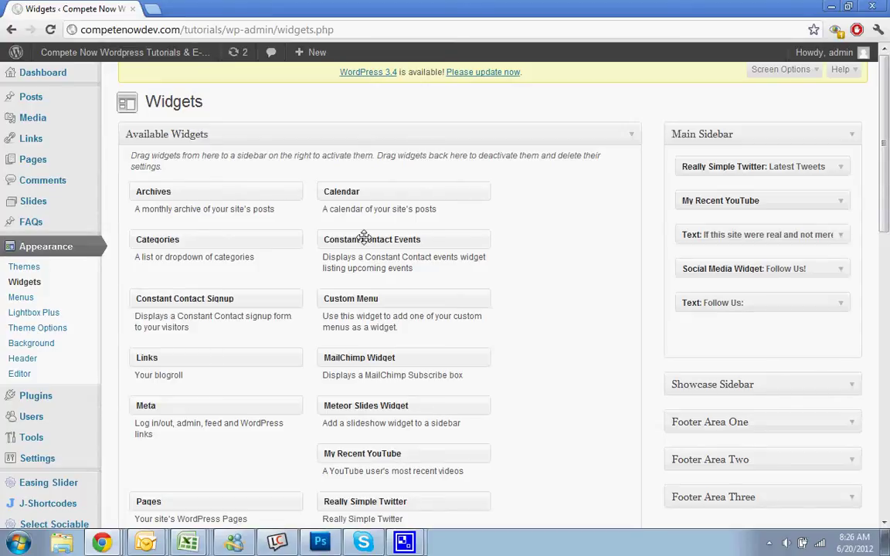
mouse_move(364, 237)
mouse_down()
mouse_move(382, 236)
mouse_move(352, 244)
mouse_up()
drag(157, 299, 693, 160)
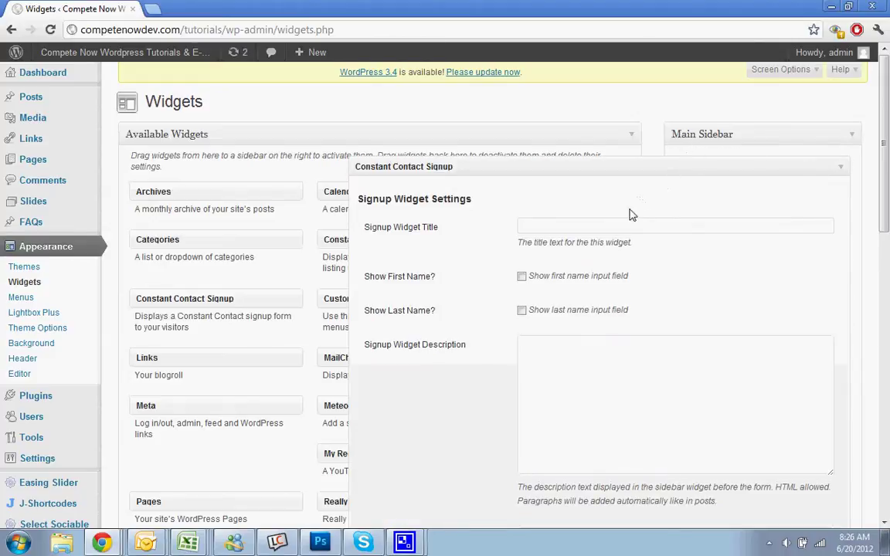
Title the widget 'Sign Up for Tutorials in Your Inbox' and enable the first name field
click(615, 226)
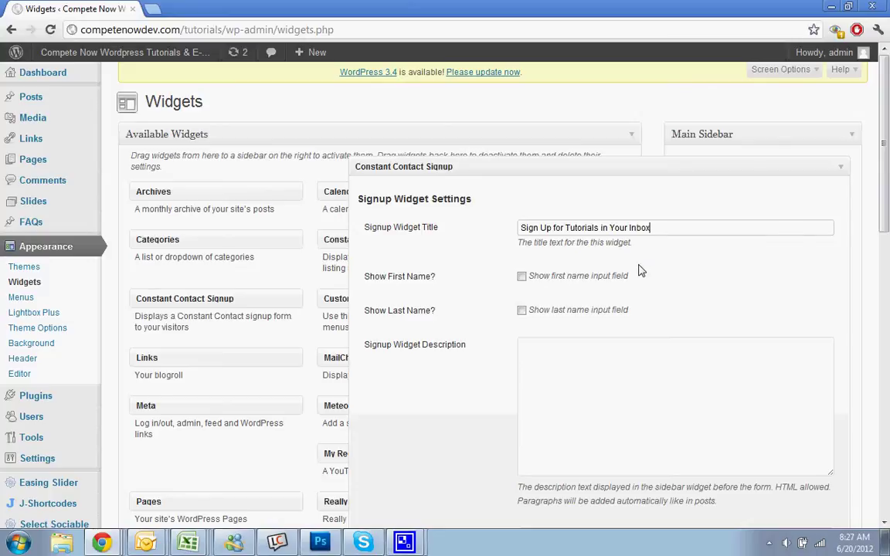
scroll(637, 268, down, 1)
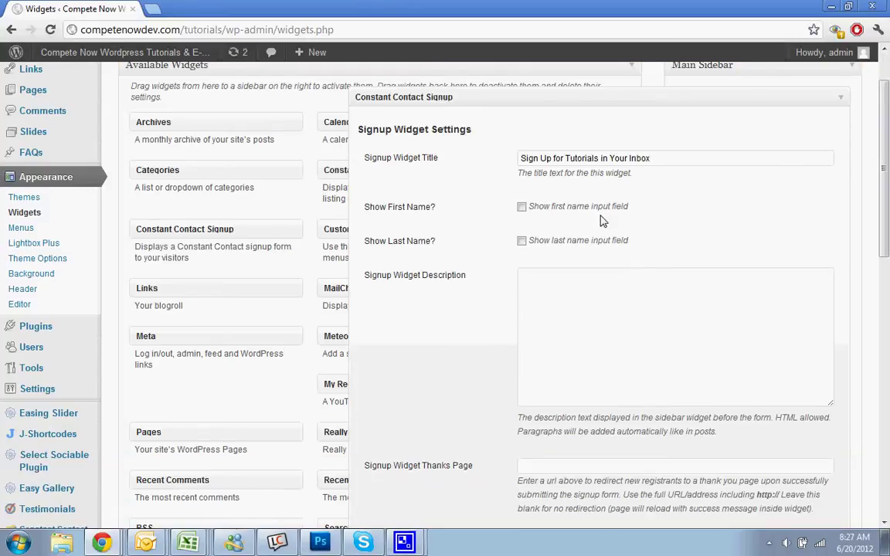
click(522, 208)
scroll(725, 276, down, 2)
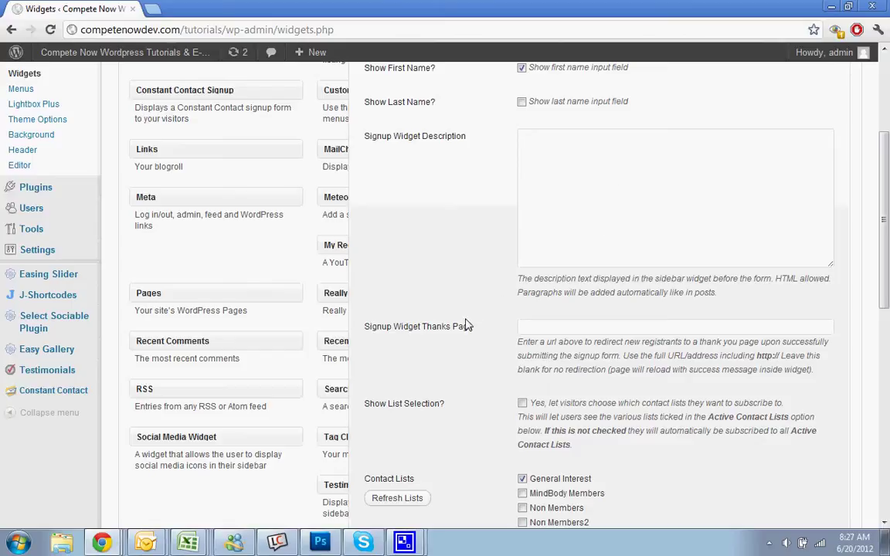
Leave the Thanks Page field blank
drag(474, 326, 359, 329)
click(380, 340)
click(695, 327)
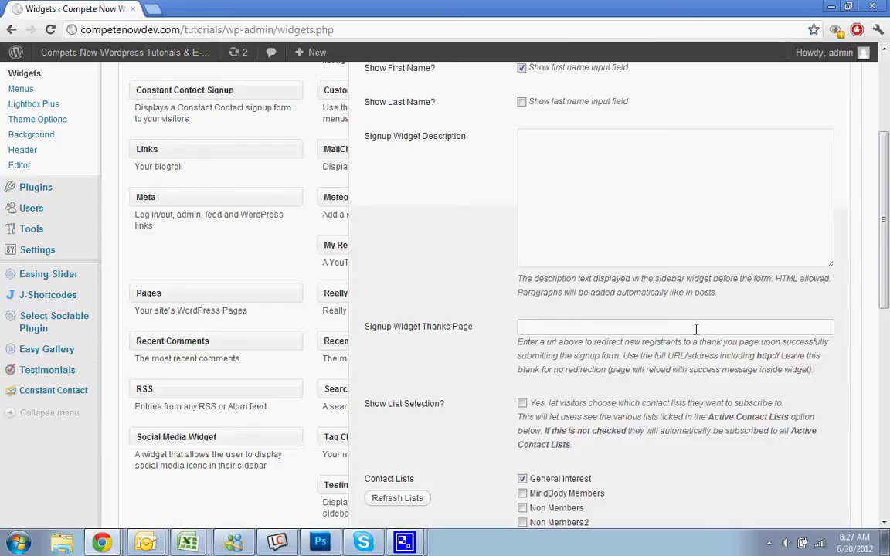
scroll(695, 329, down, 1)
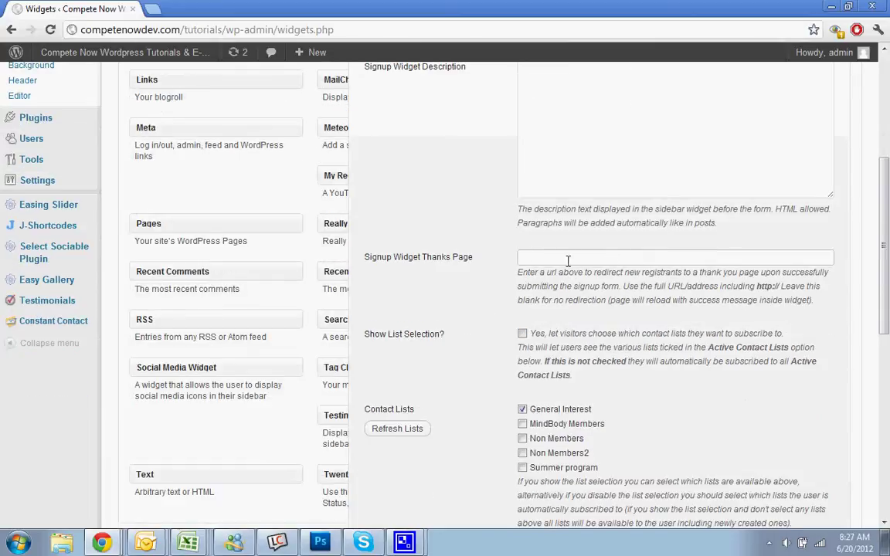
scroll(528, 258, up, 1)
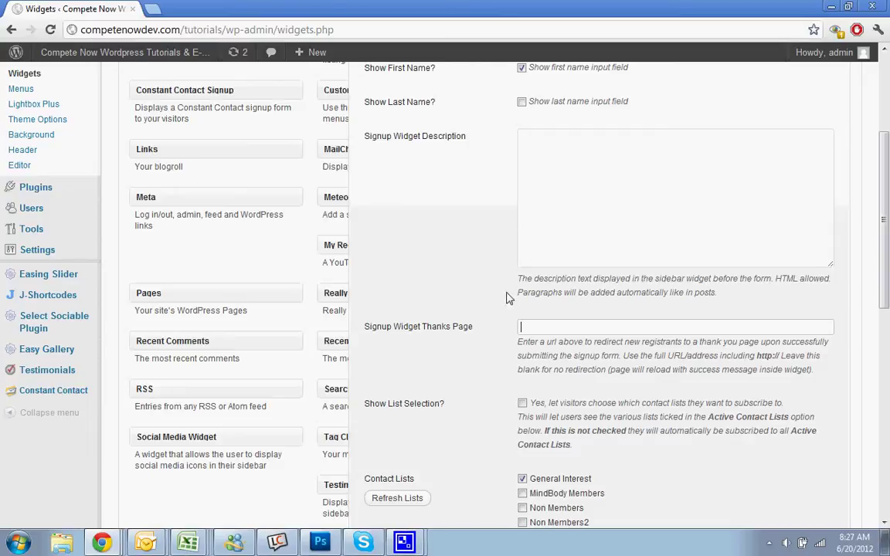
scroll(502, 308, up, 1)
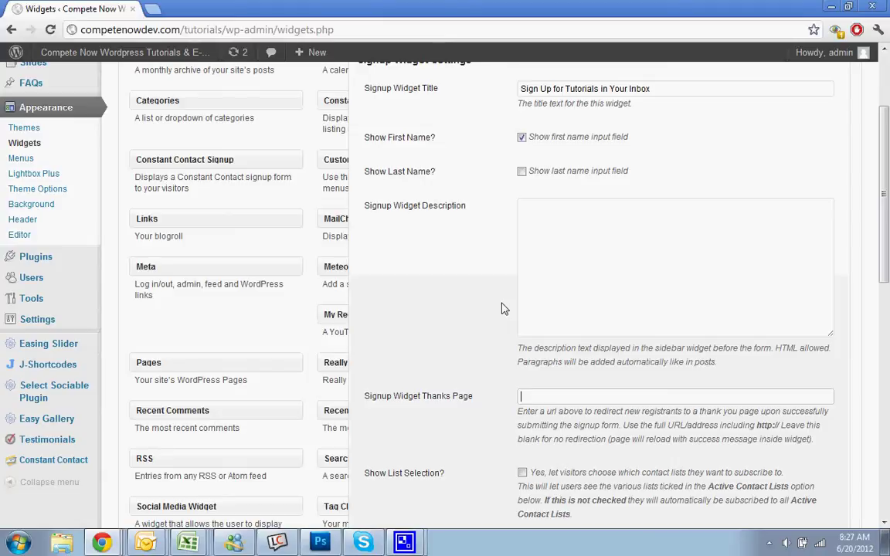
scroll(502, 309, down, 3)
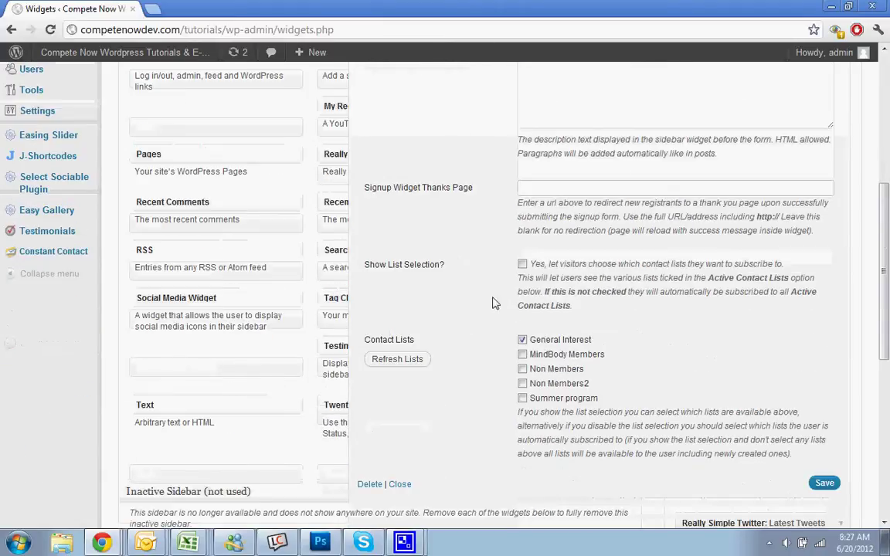
Keep list selection off with only General Interest under Contact Lists, and save the widget
drag(477, 266, 376, 265)
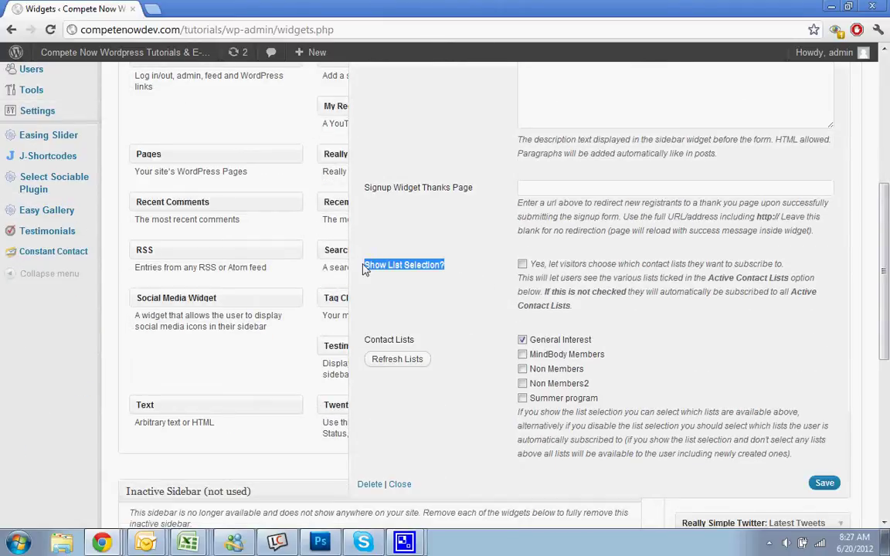
click(366, 268)
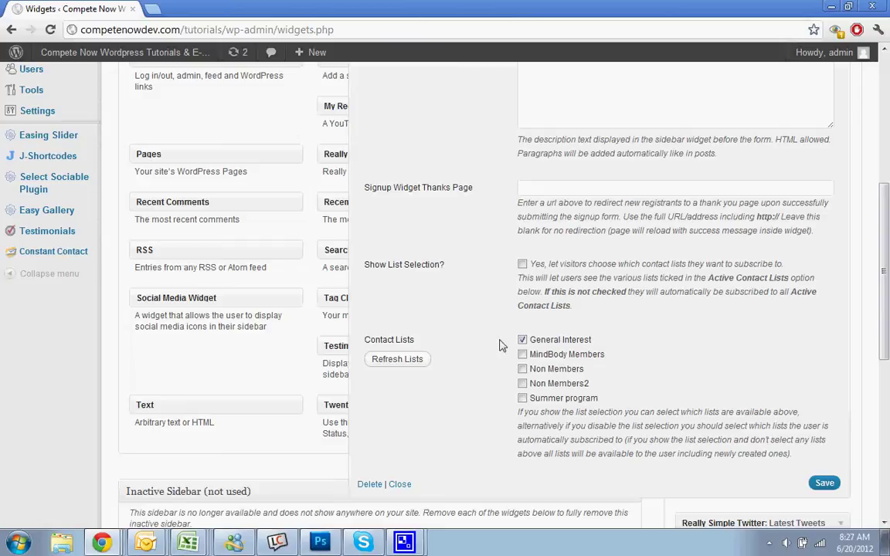
drag(433, 346, 368, 339)
click(401, 345)
click(820, 482)
Open the live site in a new browser tab and scroll to the sidebar signup form
right_click(133, 53)
click(174, 59)
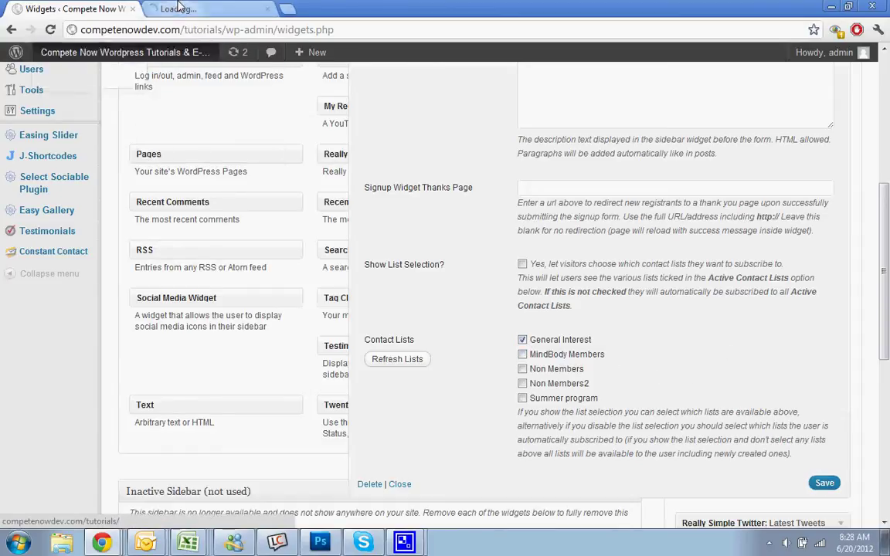
click(179, 8)
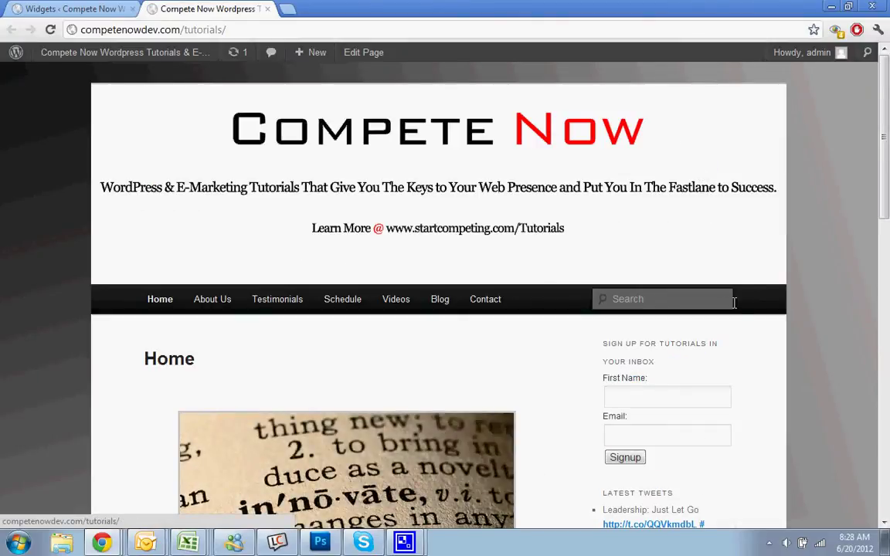
scroll(763, 367, down, 2)
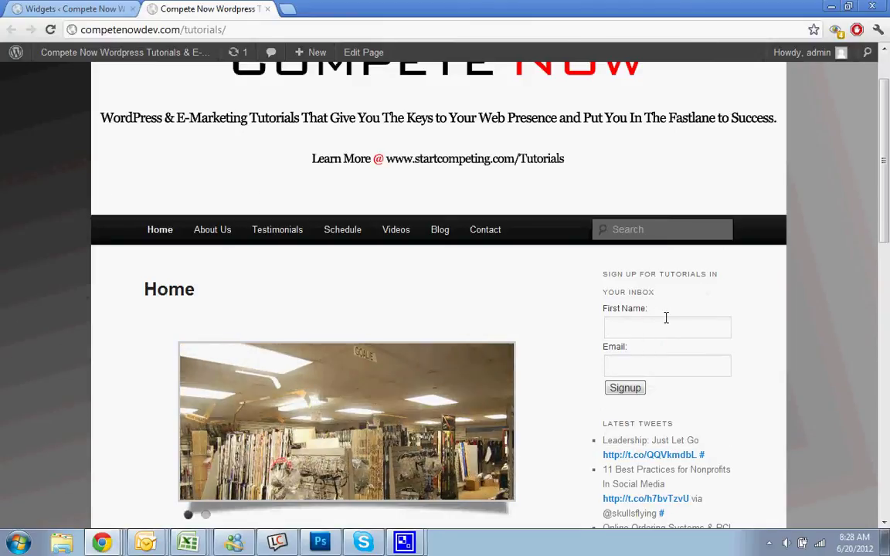
Fill in a first name and e-mail address in the signup form and submit it
click(661, 330)
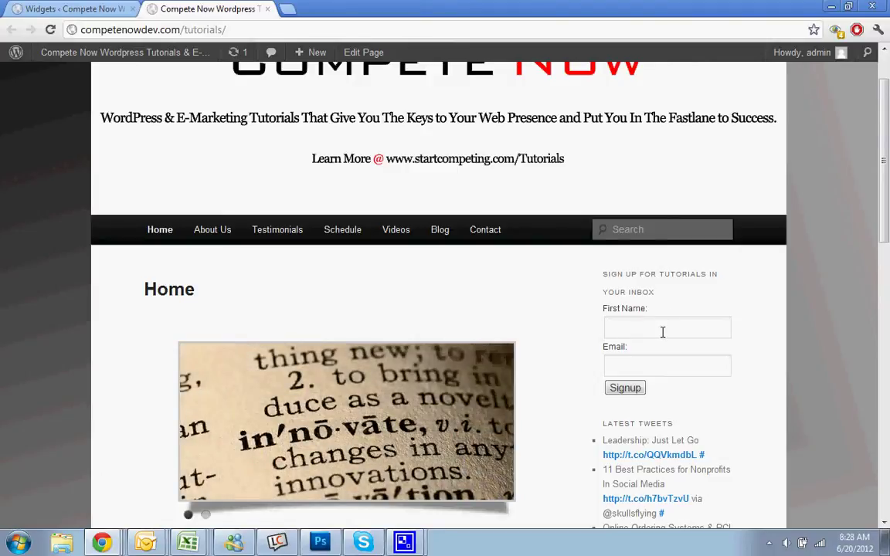
text(Donato)
key(Tab)
text(donato)
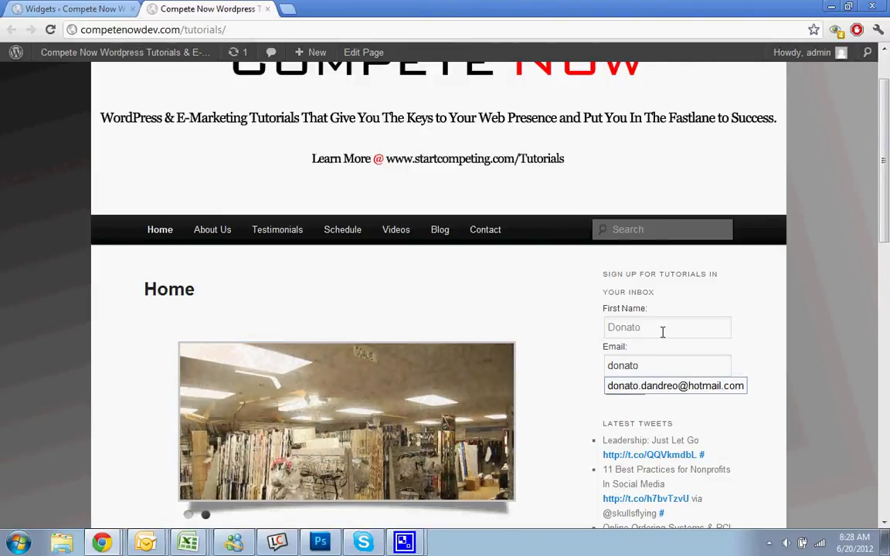
key(Down)
key(Return)
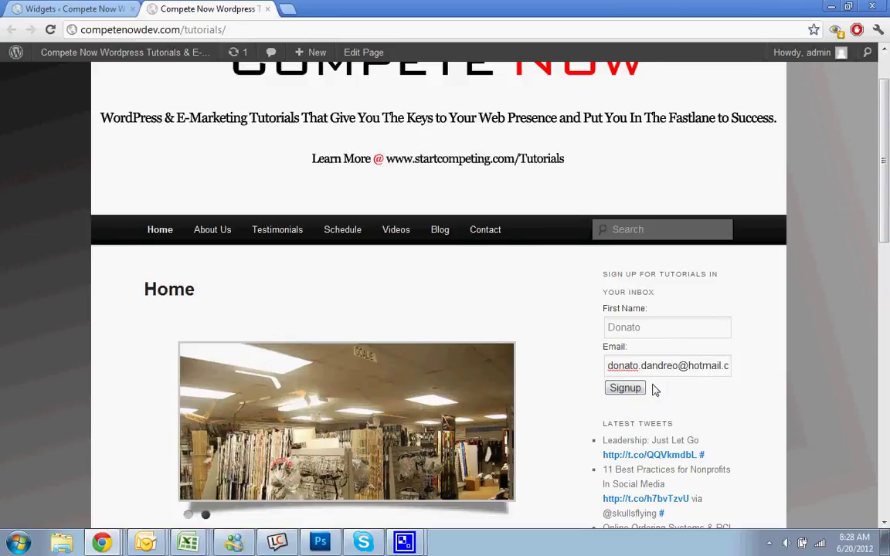
click(637, 388)
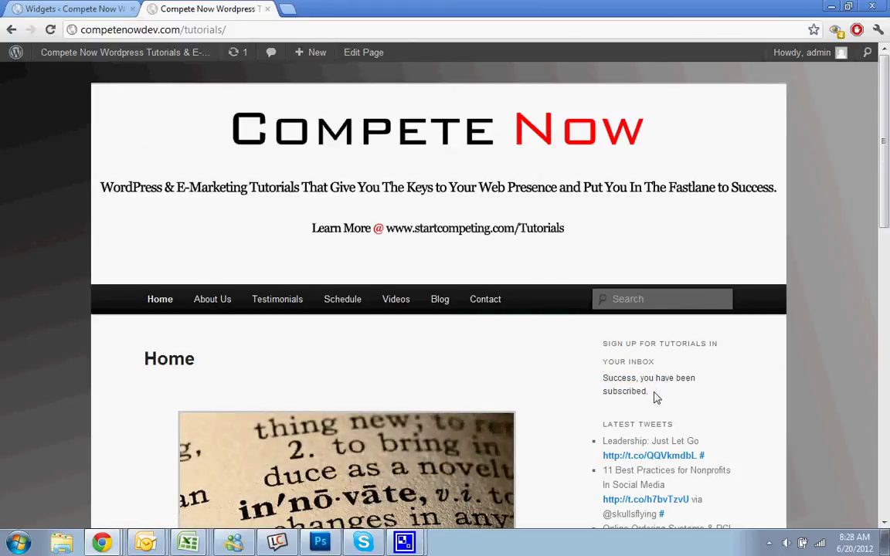
In the widget settings, enable Show List Selection and edit the List Selection Title
click(74, 8)
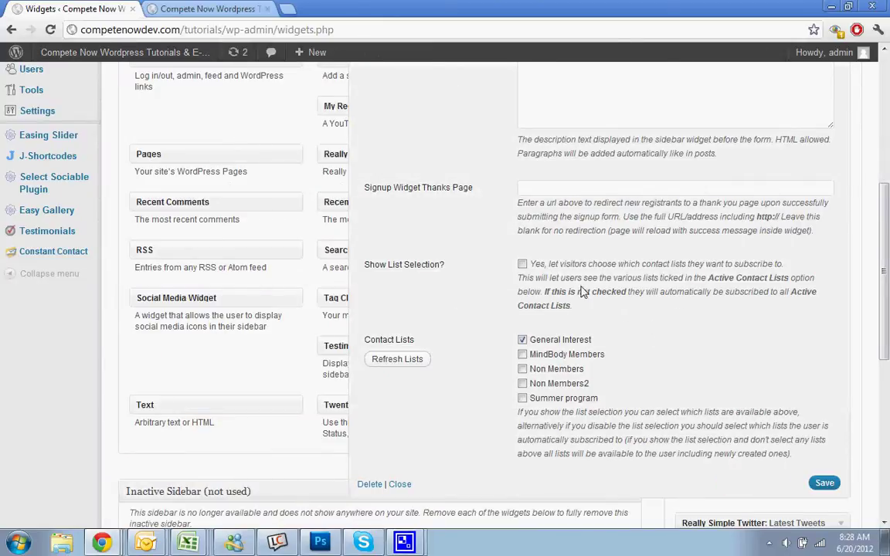
click(522, 264)
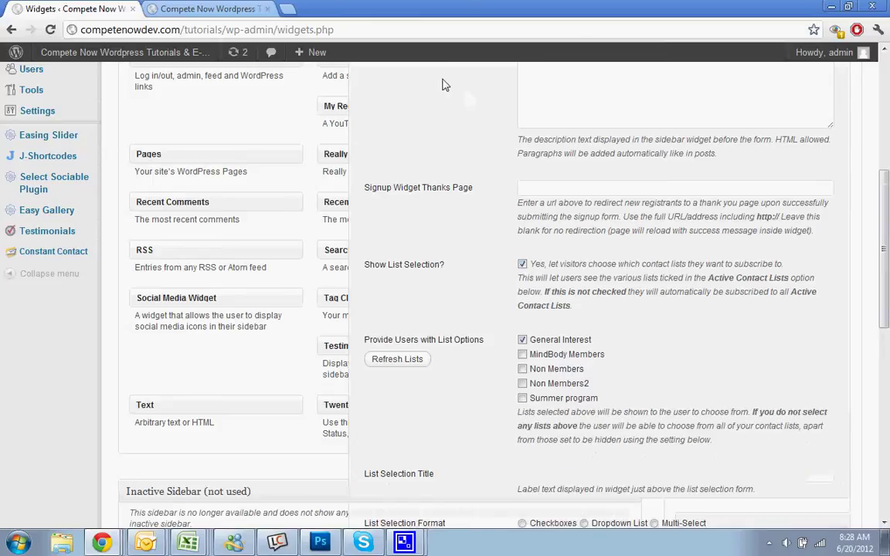
scroll(542, 326, down, 3)
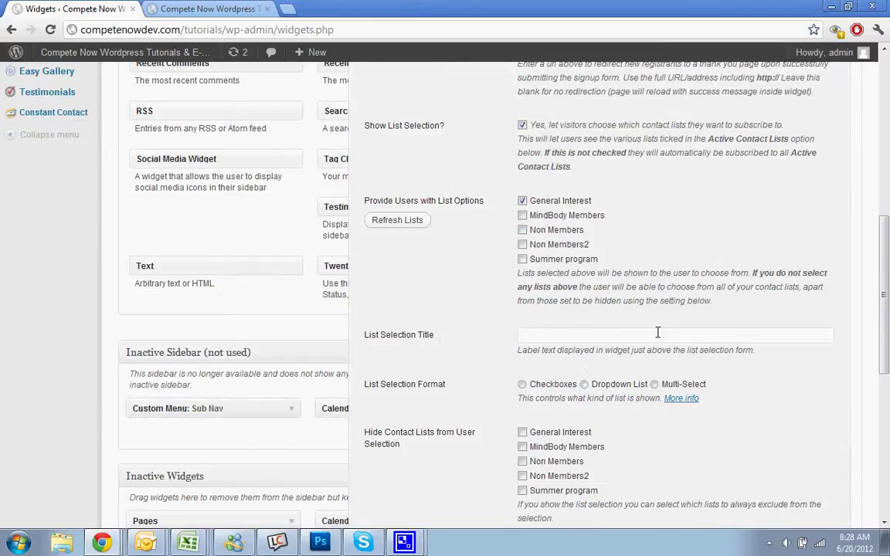
scroll(657, 331, down, 1)
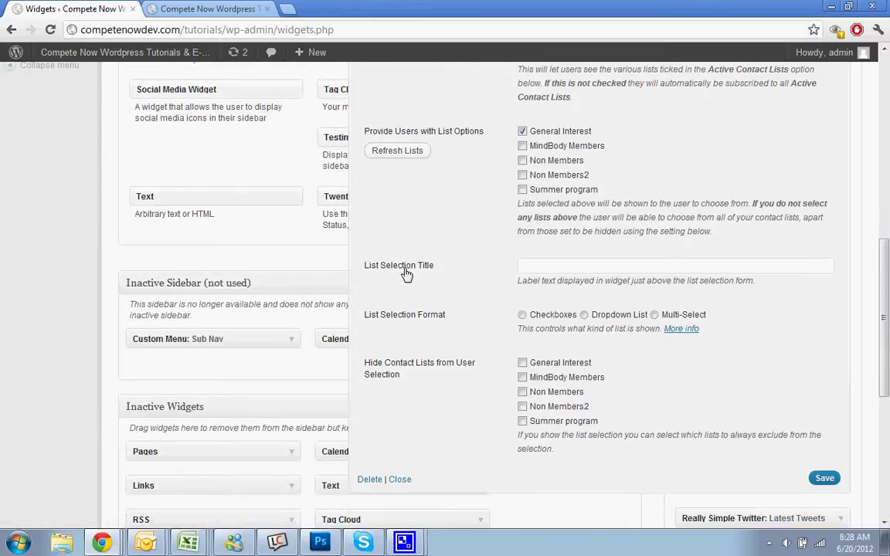
drag(437, 268, 380, 267)
click(523, 266)
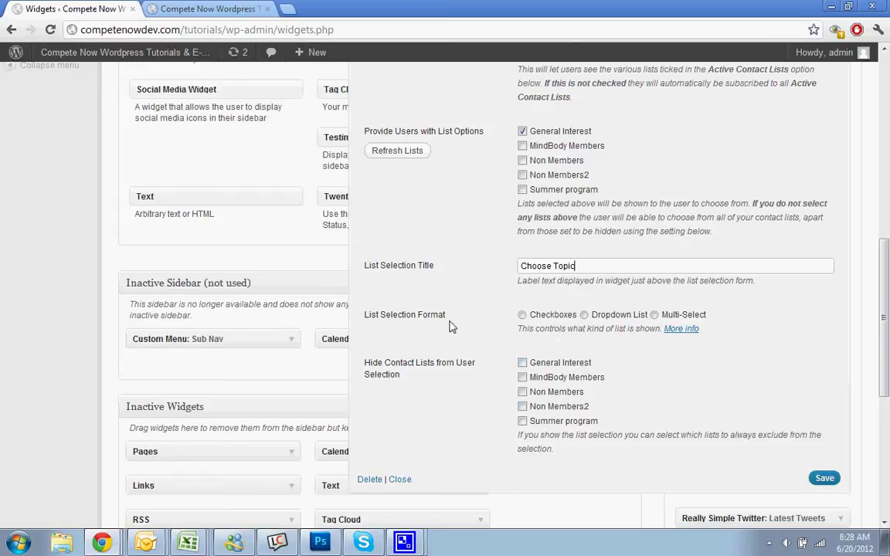
Show lists as checkboxes and hide Non Members and Non Members2 from visitors
click(545, 316)
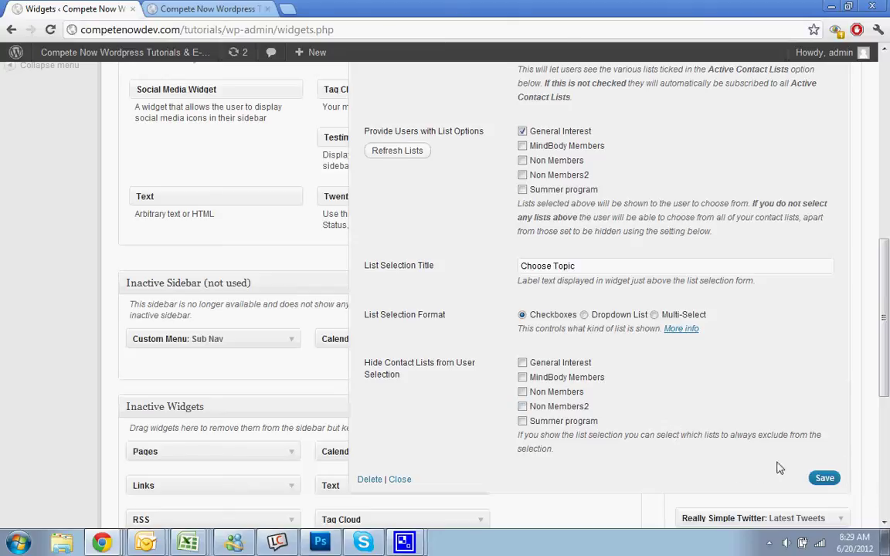
click(560, 406)
click(553, 392)
click(204, 9)
click(50, 30)
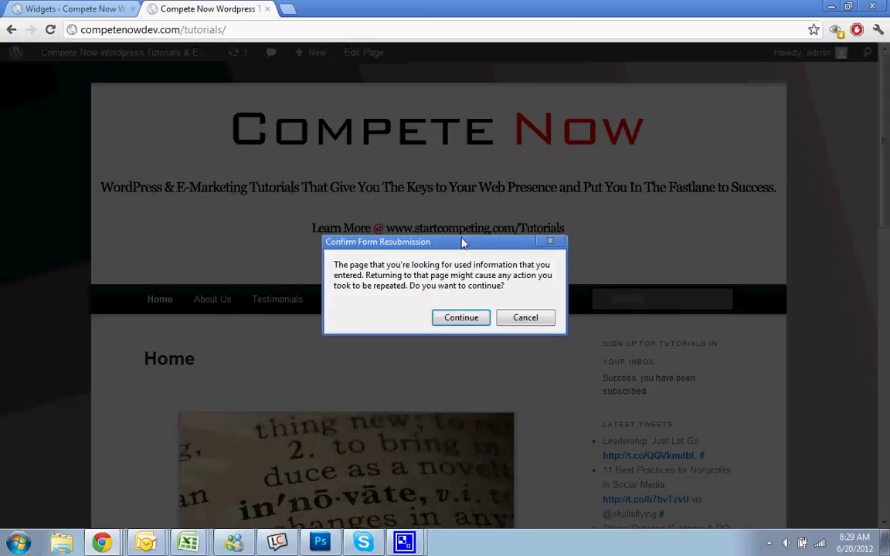
click(463, 317)
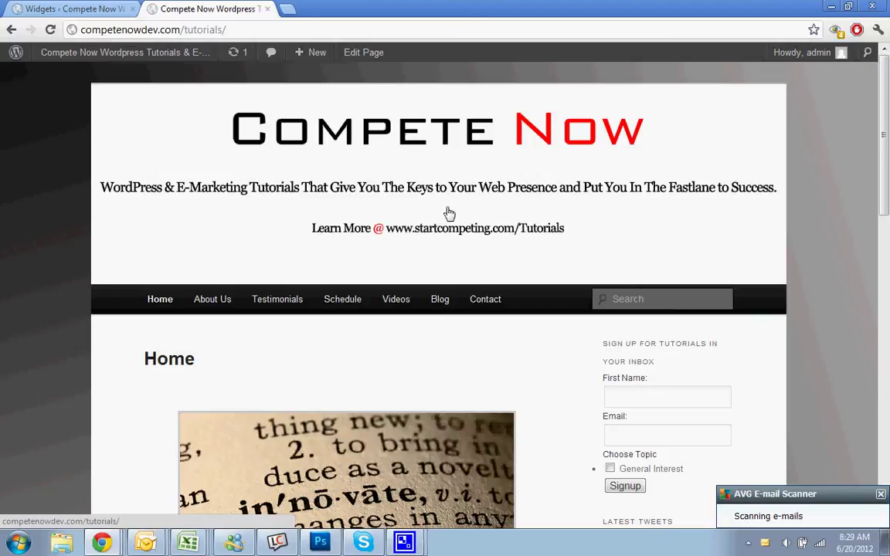
scroll(448, 213, down, 3)
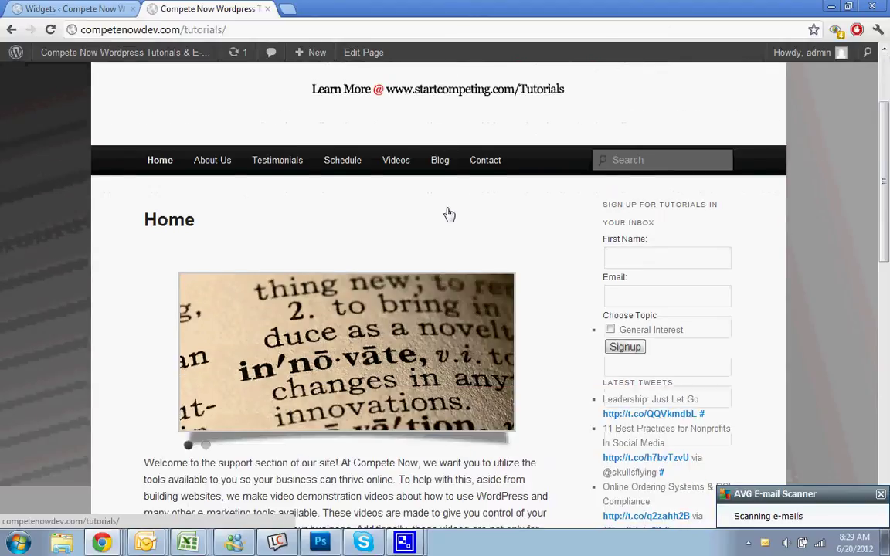
click(612, 329)
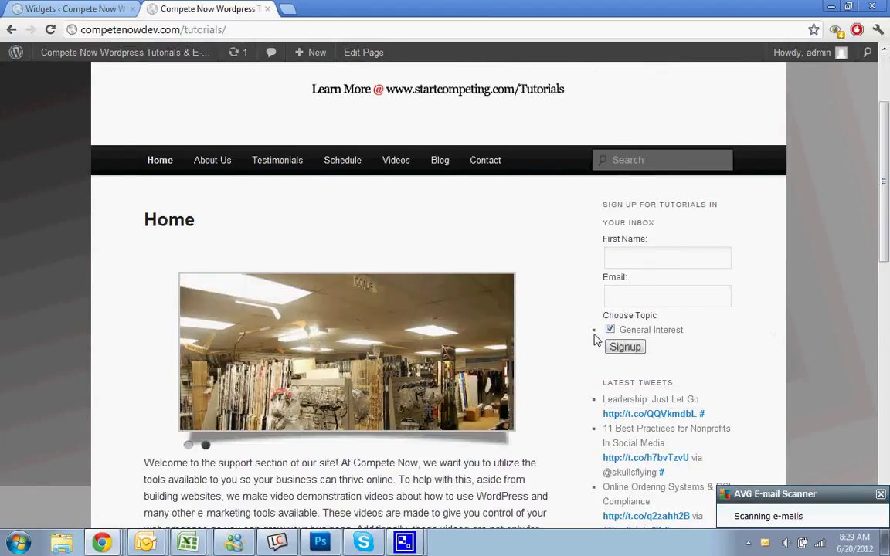
click(610, 330)
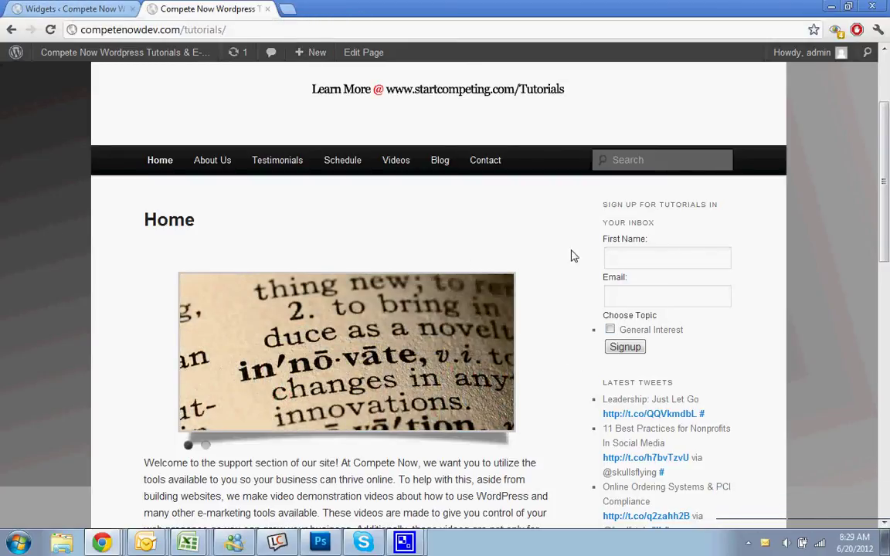
click(75, 9)
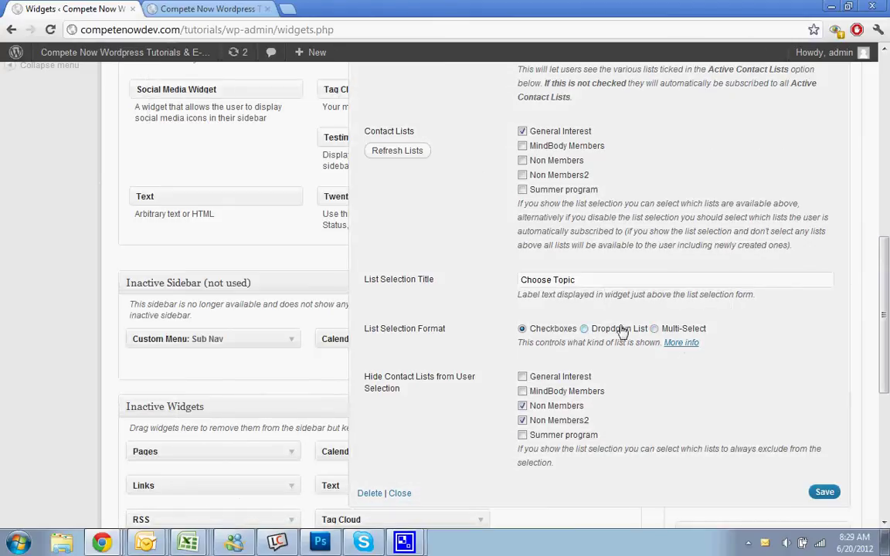
Set List Selection Format to Dropdown List, save, and reload the live site
click(584, 328)
click(823, 491)
click(201, 8)
click(51, 29)
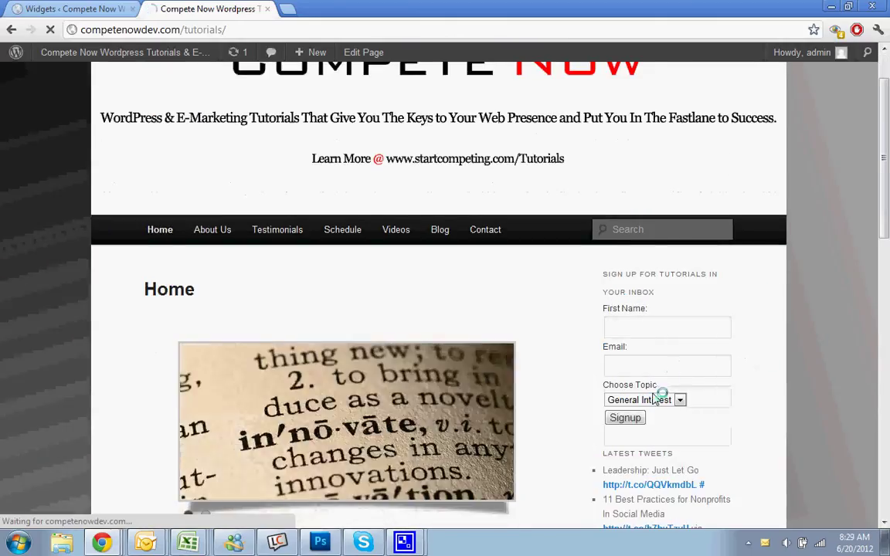
Check the Choose Topic dropdown on the site, then return to the widget settings
click(661, 399)
click(654, 407)
click(73, 9)
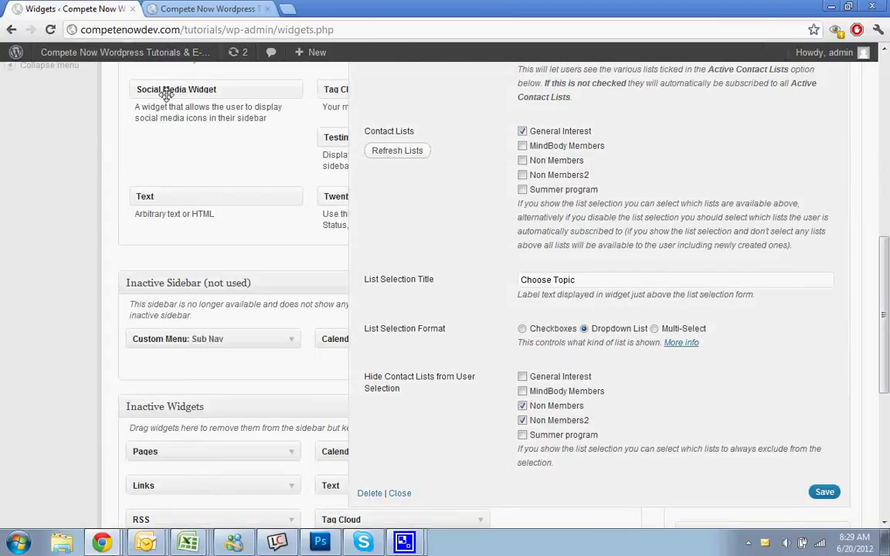
scroll(166, 94, up, 2)
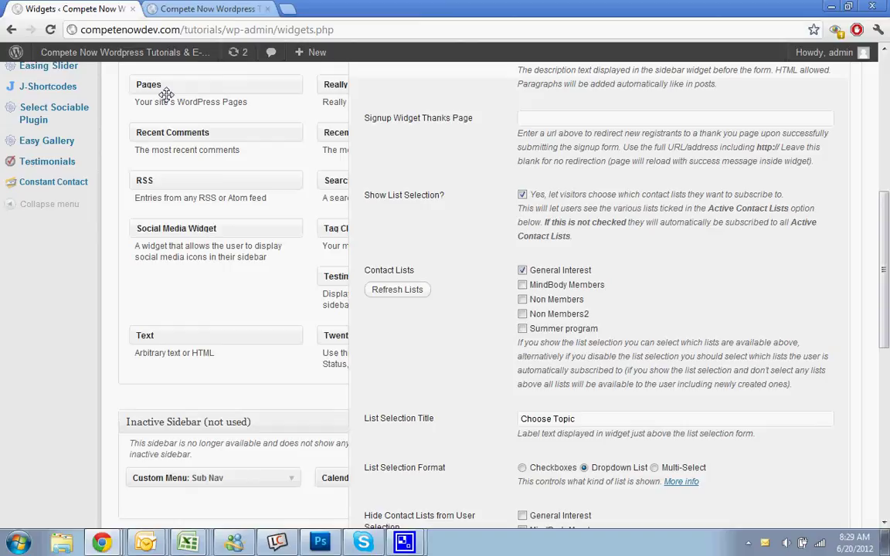
scroll(166, 94, up, 6)
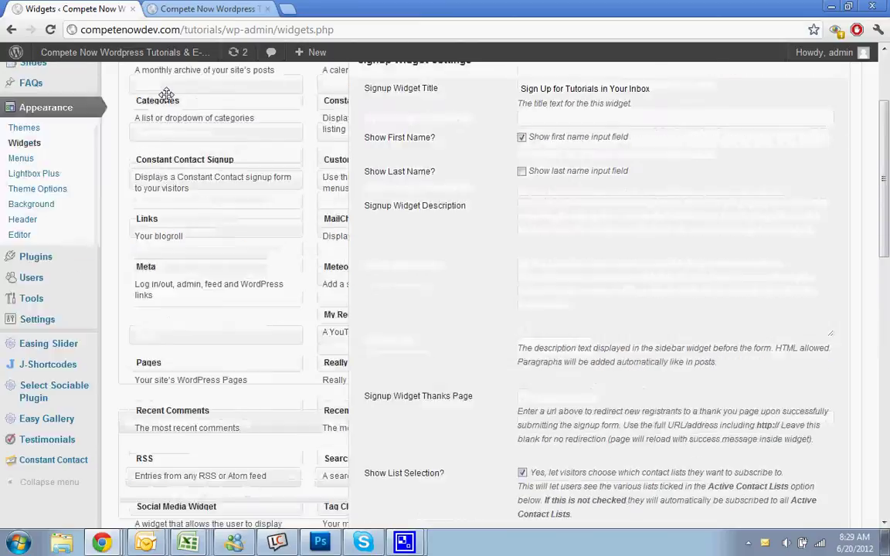
click(244, 9)
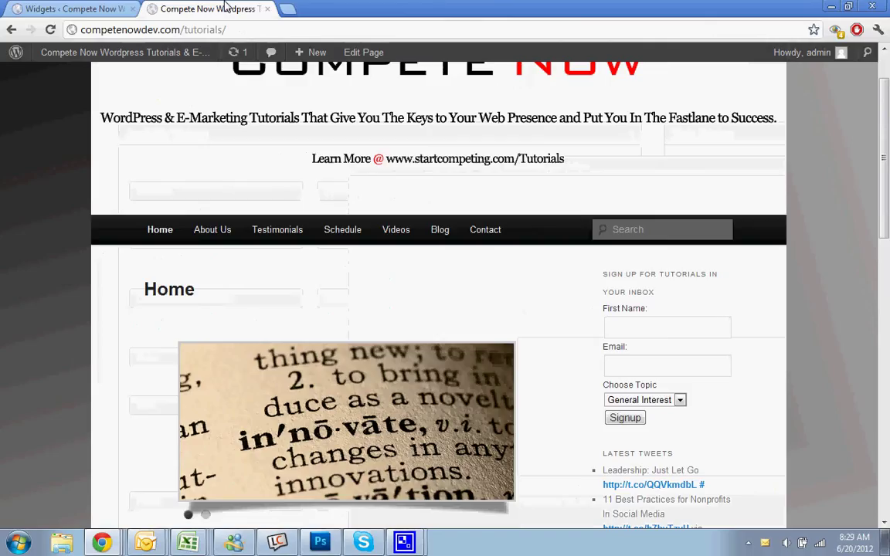
click(103, 8)
scroll(540, 307, down, 4)
scroll(540, 307, down, 5)
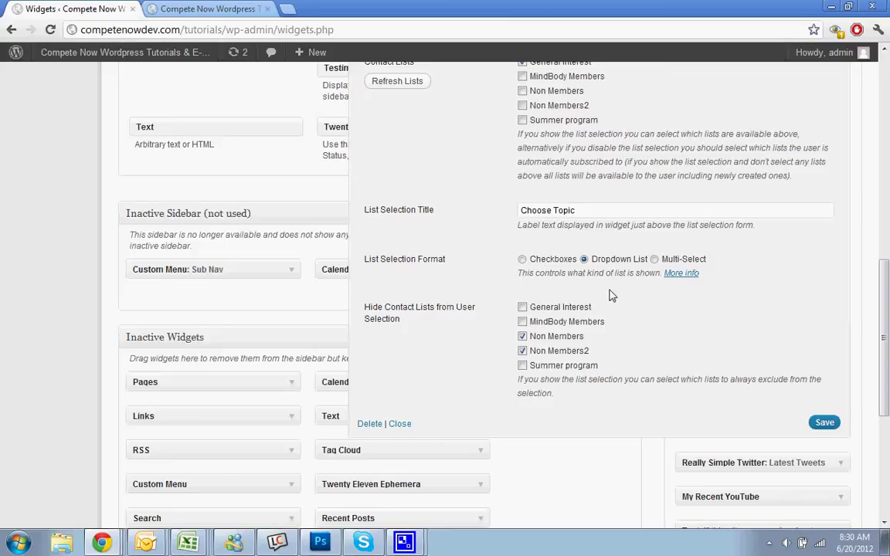
scroll(610, 295, up, 5)
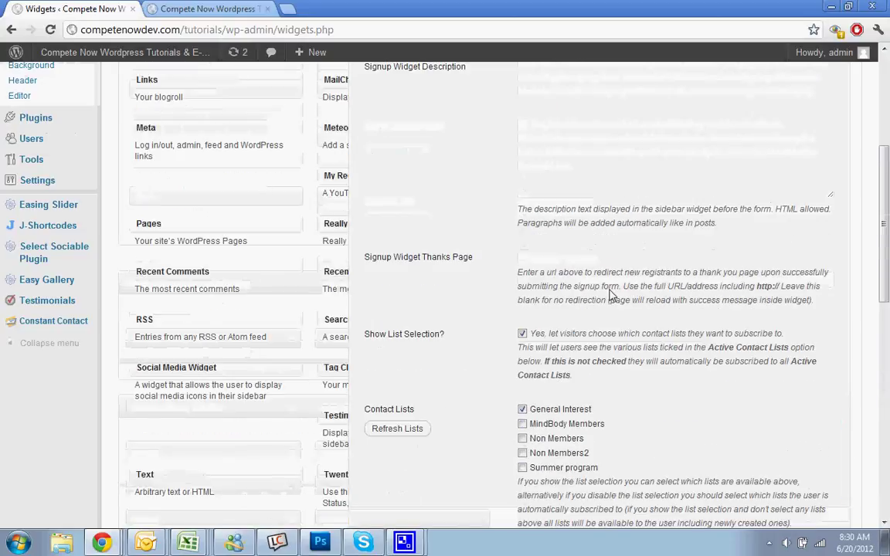
scroll(626, 307, down, 2)
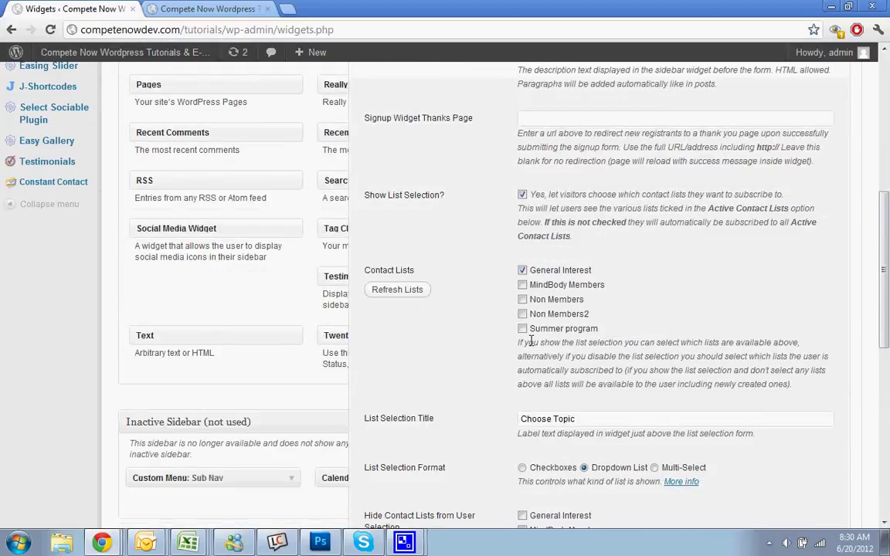
scroll(530, 341, down, 2)
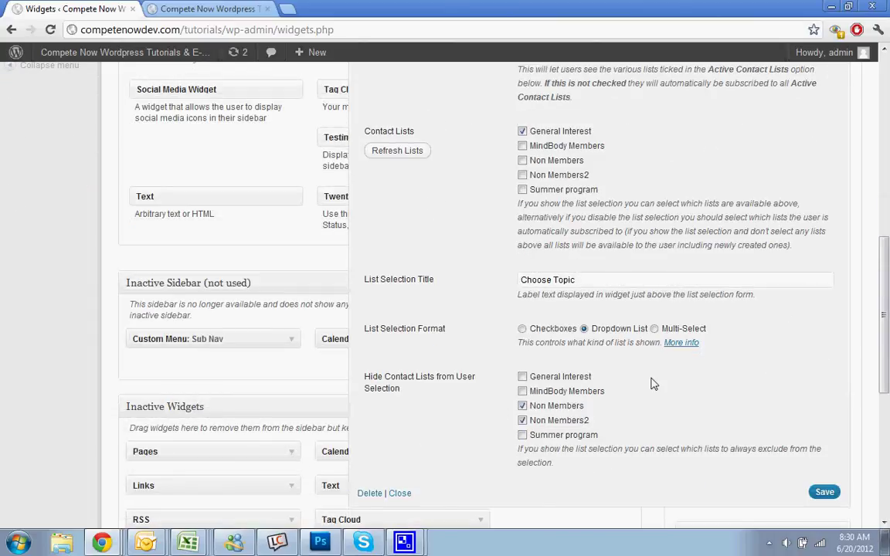
scroll(651, 382, up, 10)
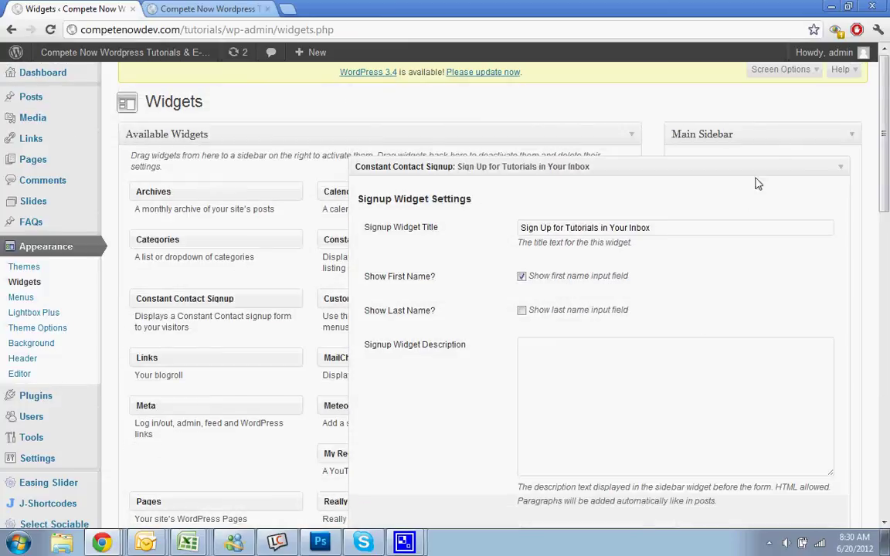
Drag the signup widget out of Main Sidebar and reload the site, whose sidebar now starts with Latest Tweets
click(837, 169)
drag(817, 161, 533, 181)
click(232, 8)
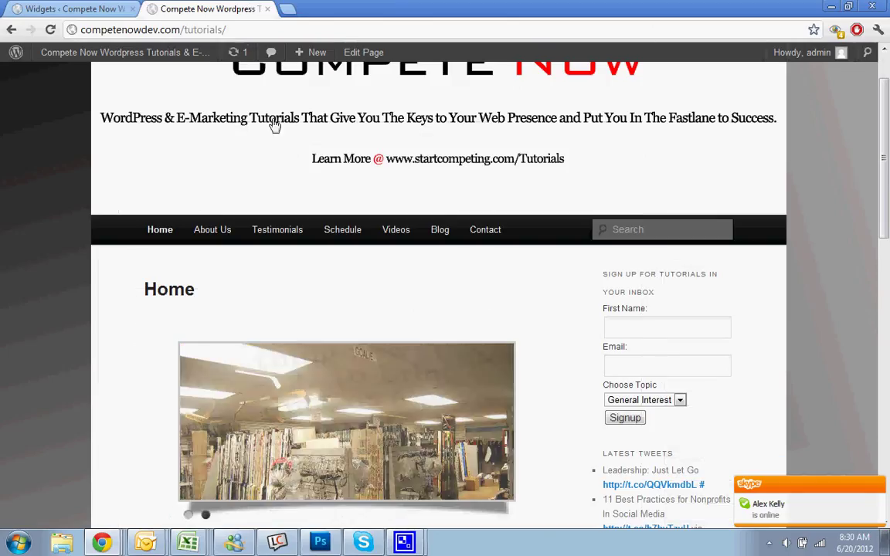
click(50, 29)
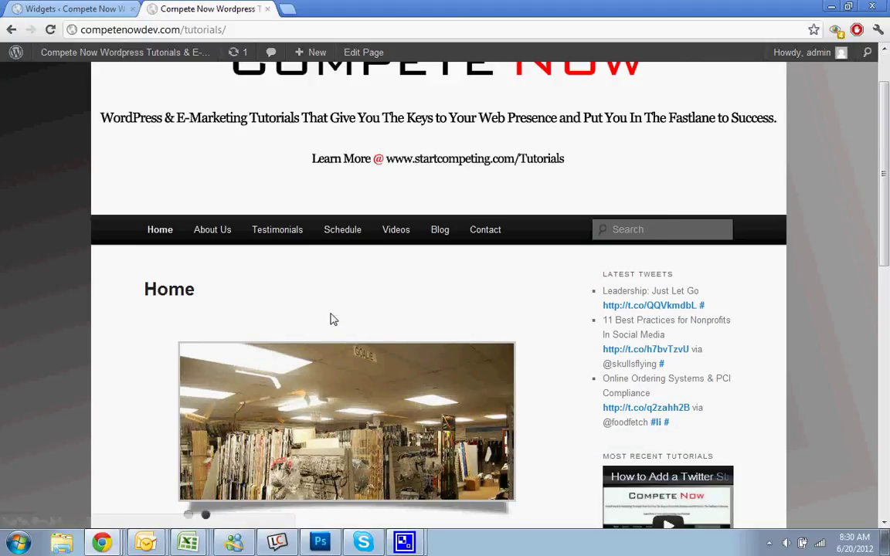
scroll(331, 317, up, 1)
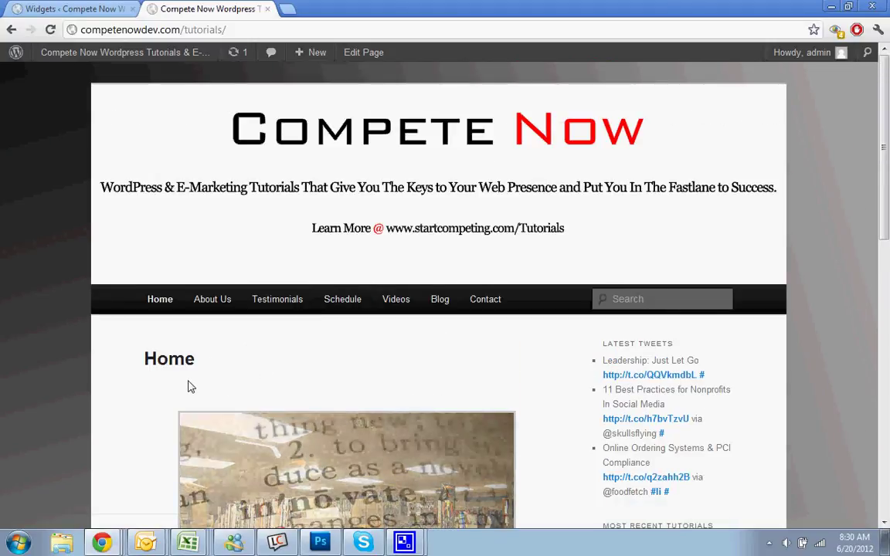